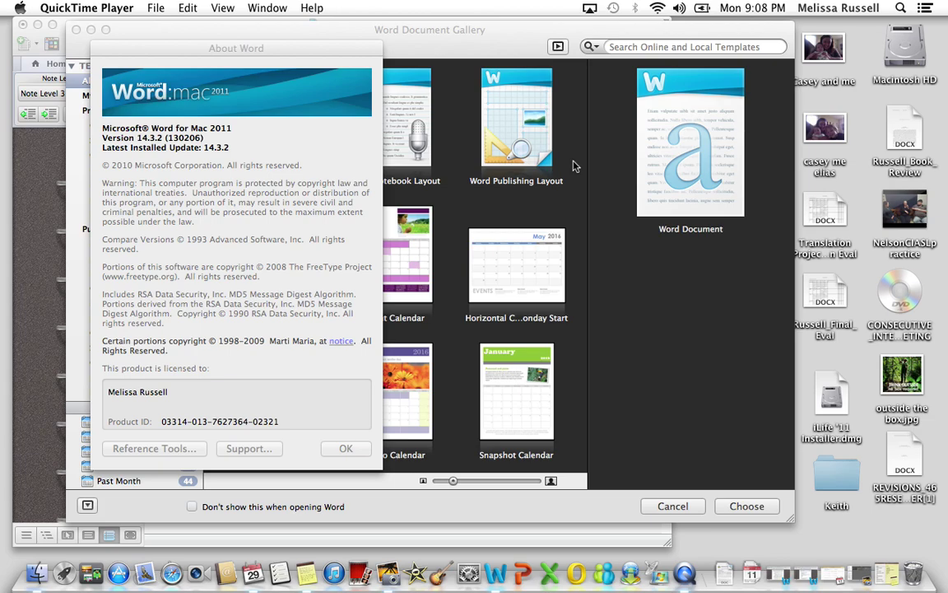
- Dismiss the About Word information window
drag(235, 47, 299, 40)
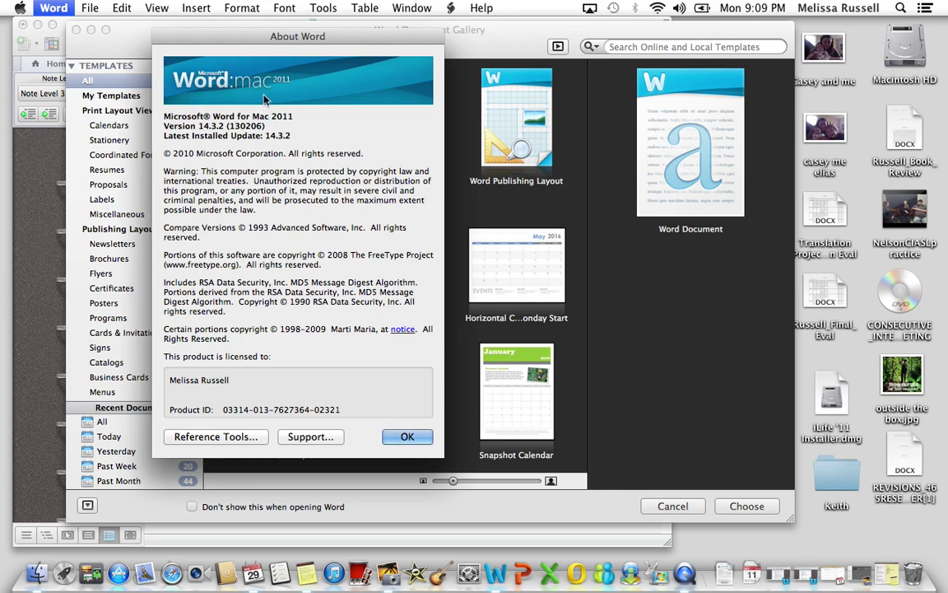
click(408, 437)
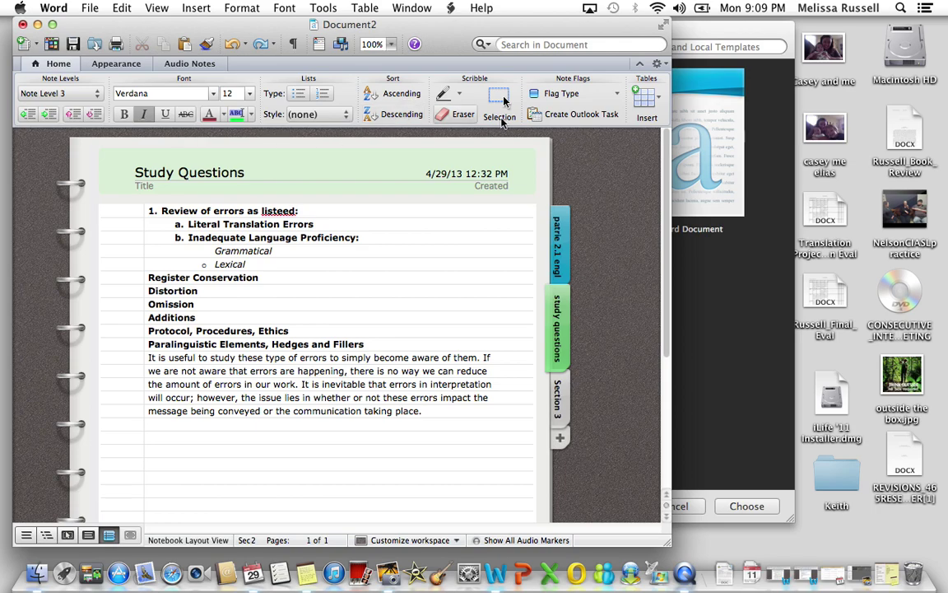
- Create a new document from the Word Notebook Layout template and show it full screen
click(54, 8)
mouse_move(89, 8)
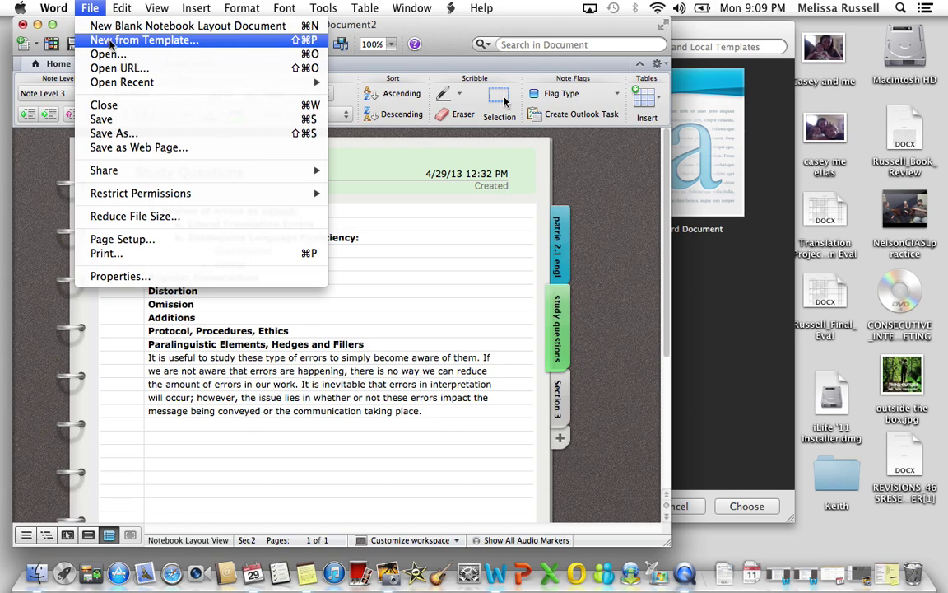
click(111, 41)
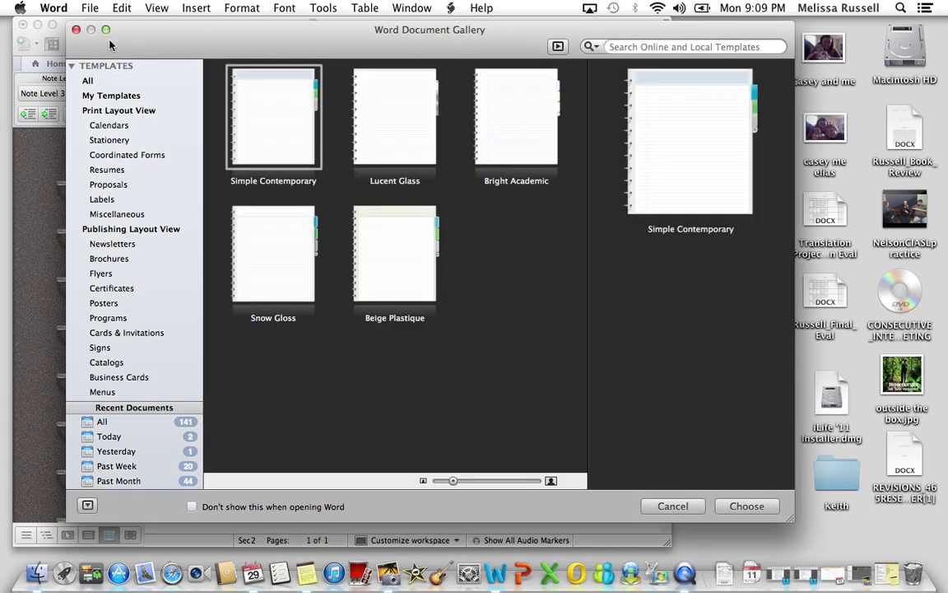
drag(119, 27, 83, 22)
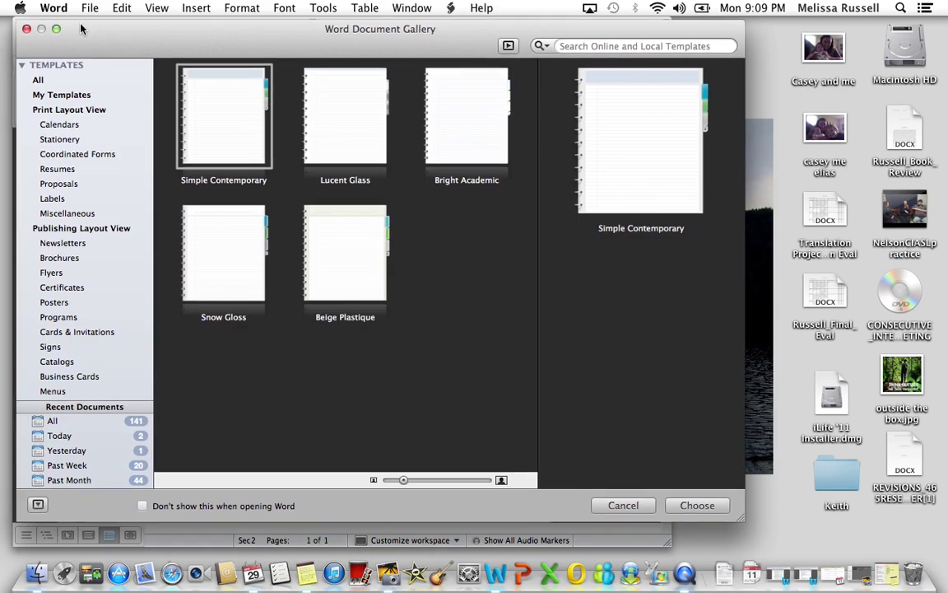
click(37, 83)
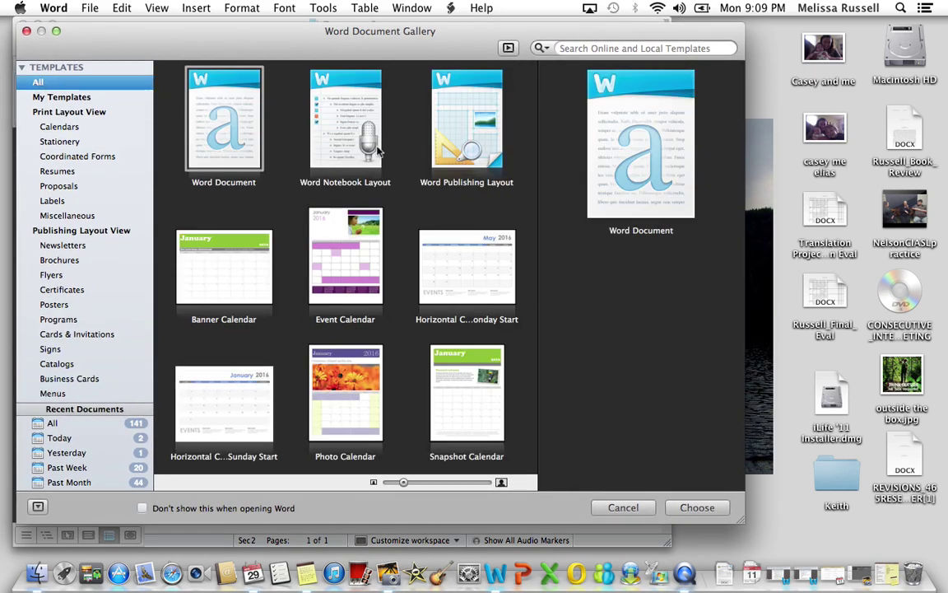
click(345, 131)
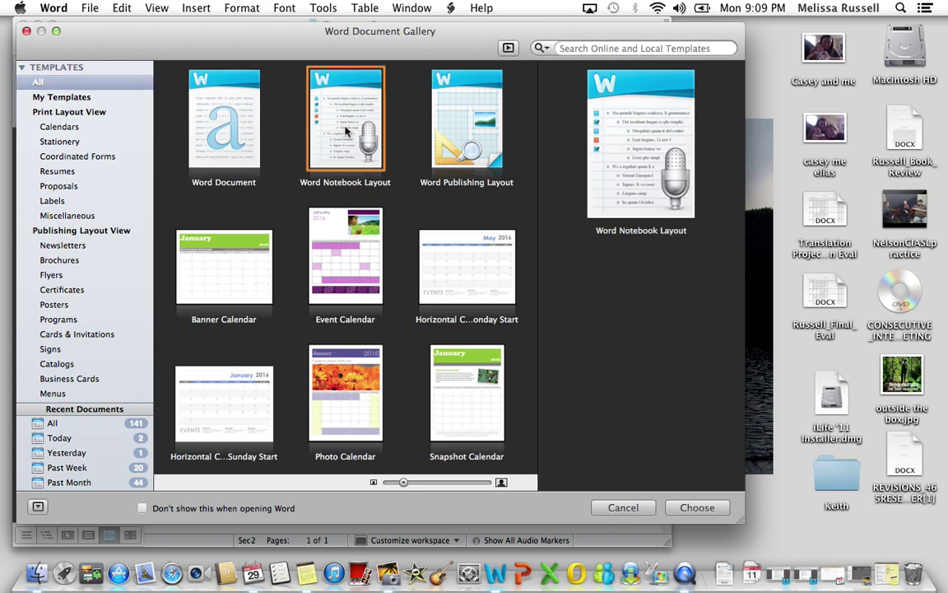
double_click(346, 131)
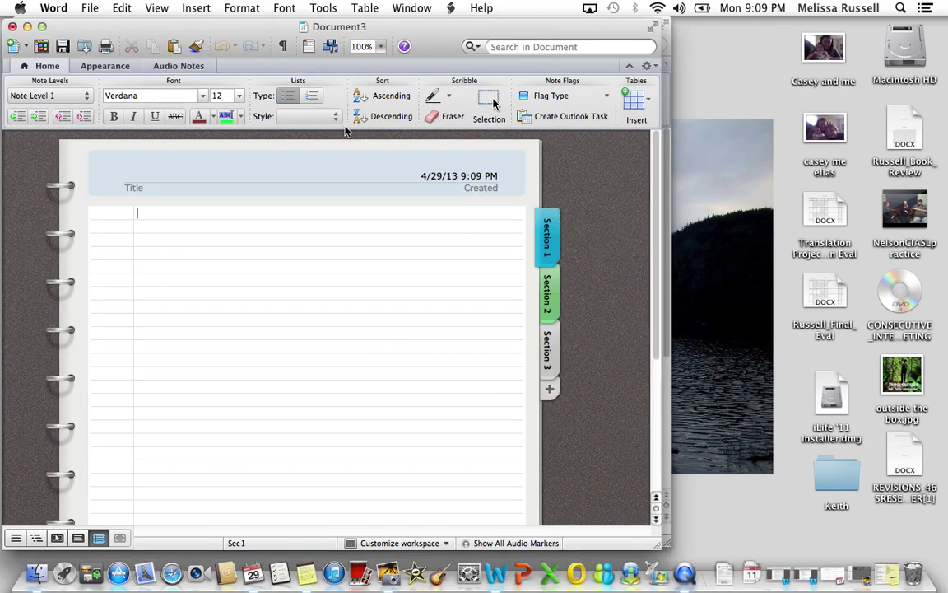
click(662, 27)
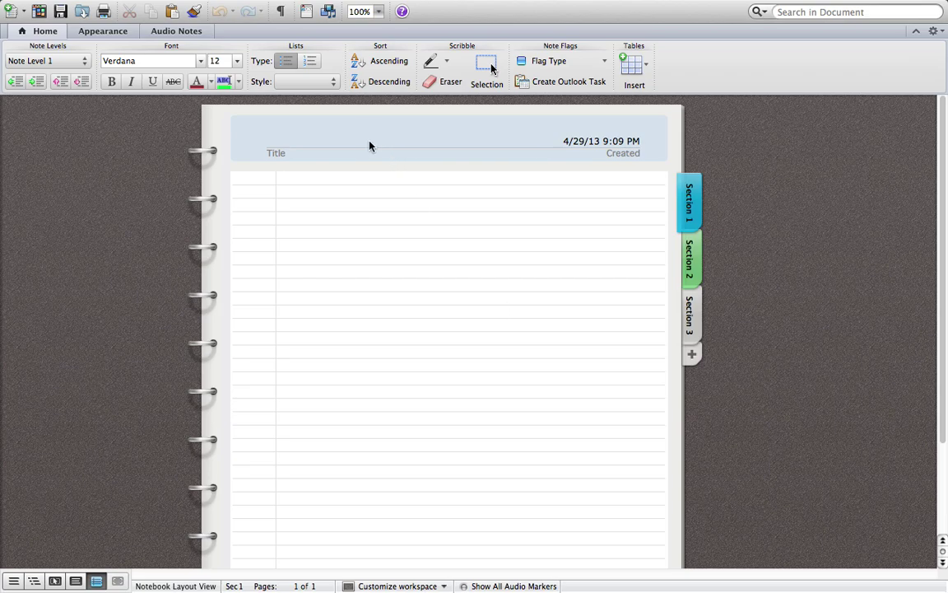
- Title the first notebook page "title here" and rename its Section 1 tab as Patrie
click(369, 146)
text(tel)
key(BackSpace)
key(BackSpace)
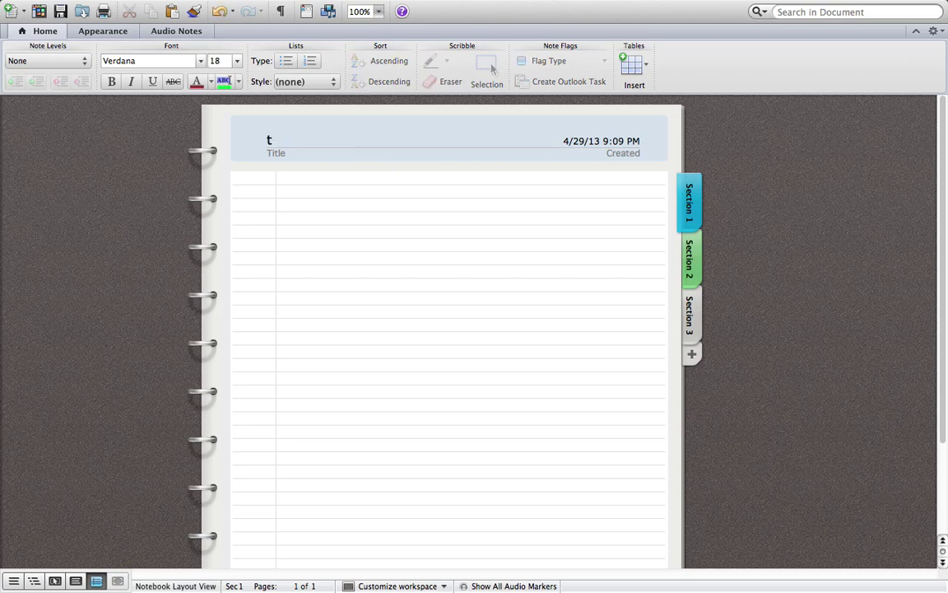
text(itle here)
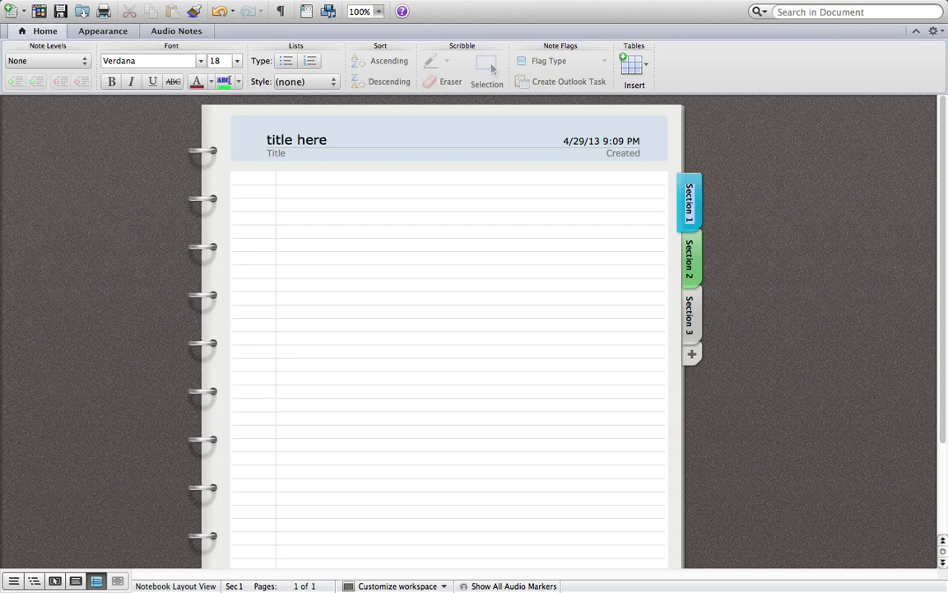
text(Pat)
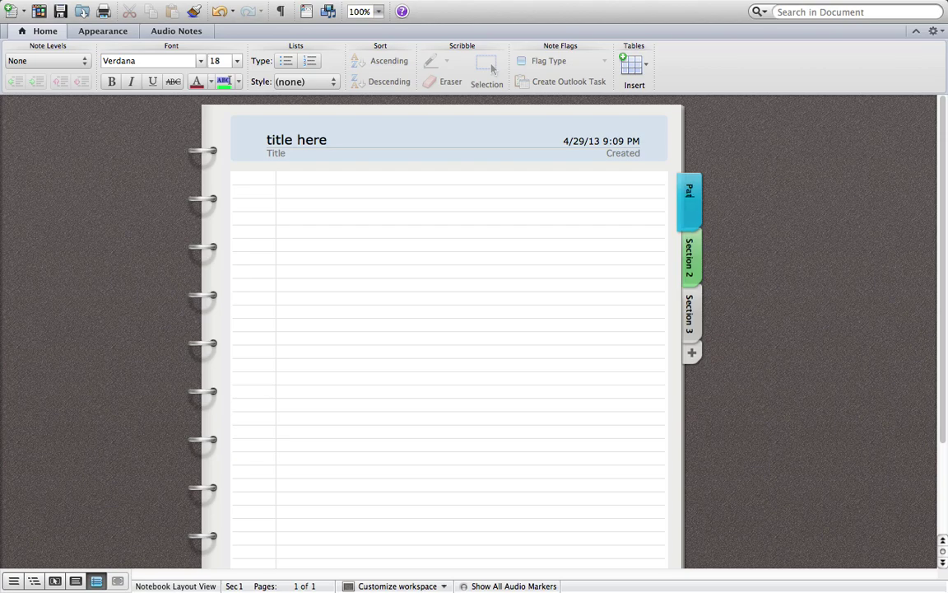
text(rie)
- Enter "Example" as the first note line, with empty second- and third-level bullets beneath it
click(476, 188)
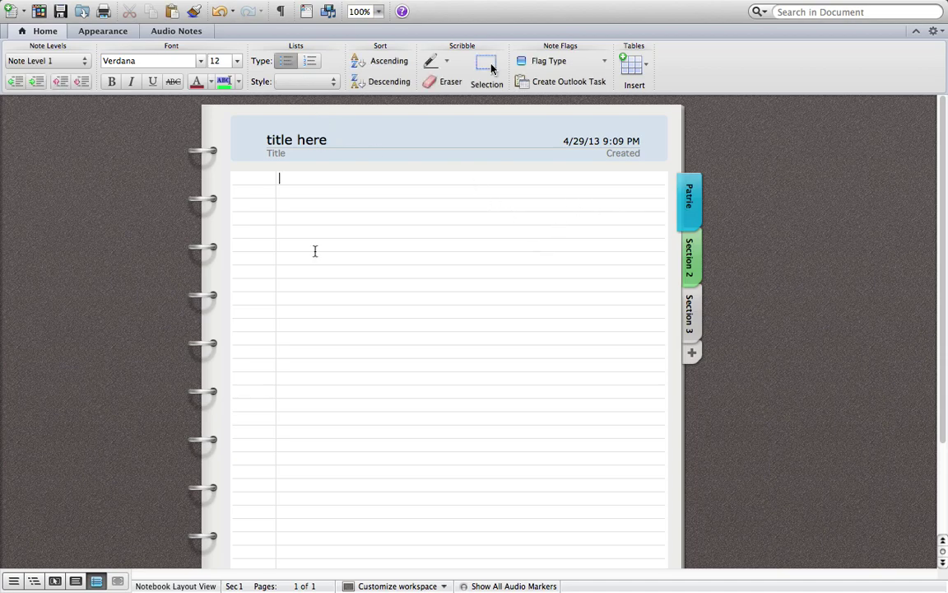
text(example)
key(Return)
key(Tab)
key(Return)
key(Tab)
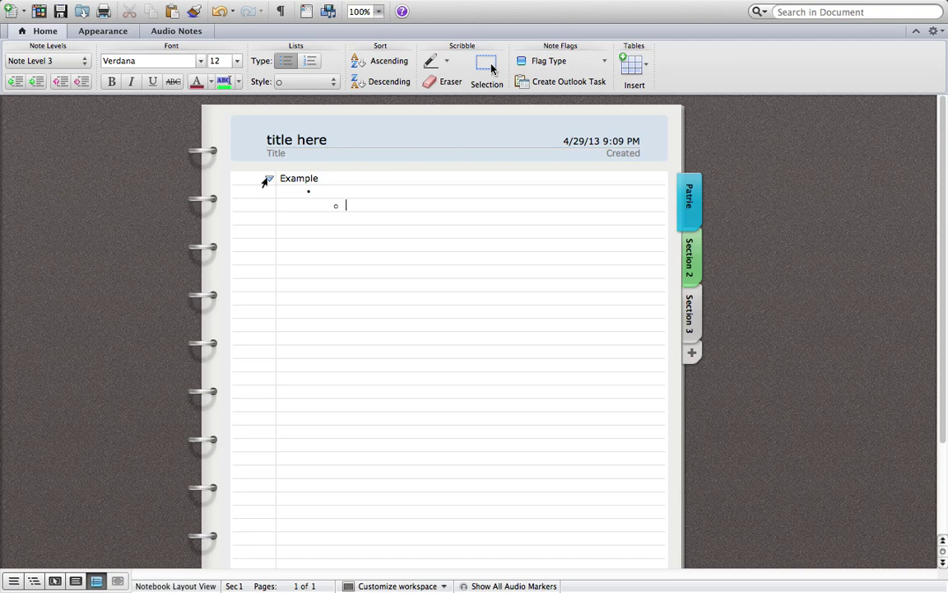
- Add an empty three-level numbered outline below the bullets, using 1, a and i
key(Return)
key(shift+Tab)
click(306, 64)
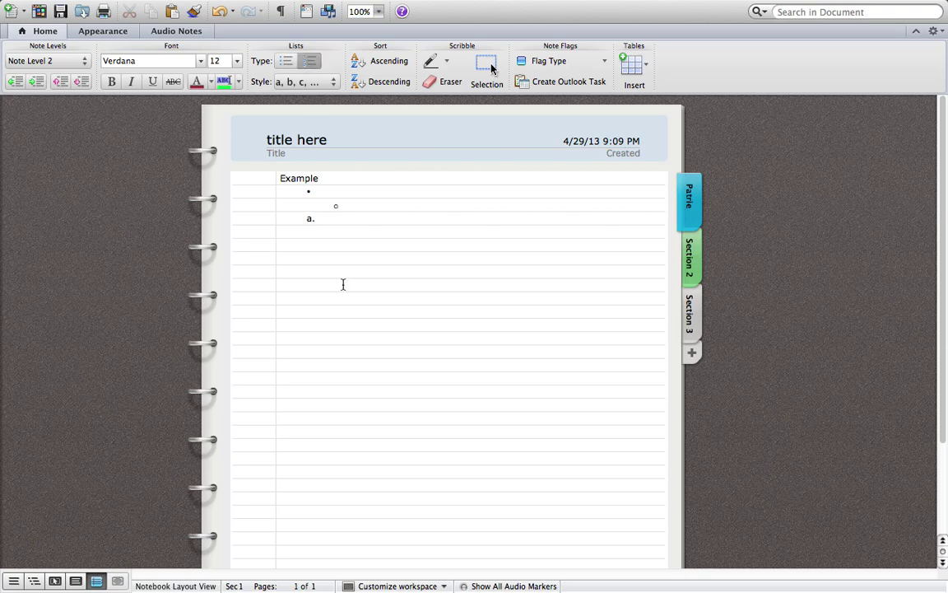
key(shift+Tab)
key(Return)
key(Tab)
key(Return)
key(Tab)
- Look at the Section 2 and Section 3 pages and return to the Patrie section
click(691, 261)
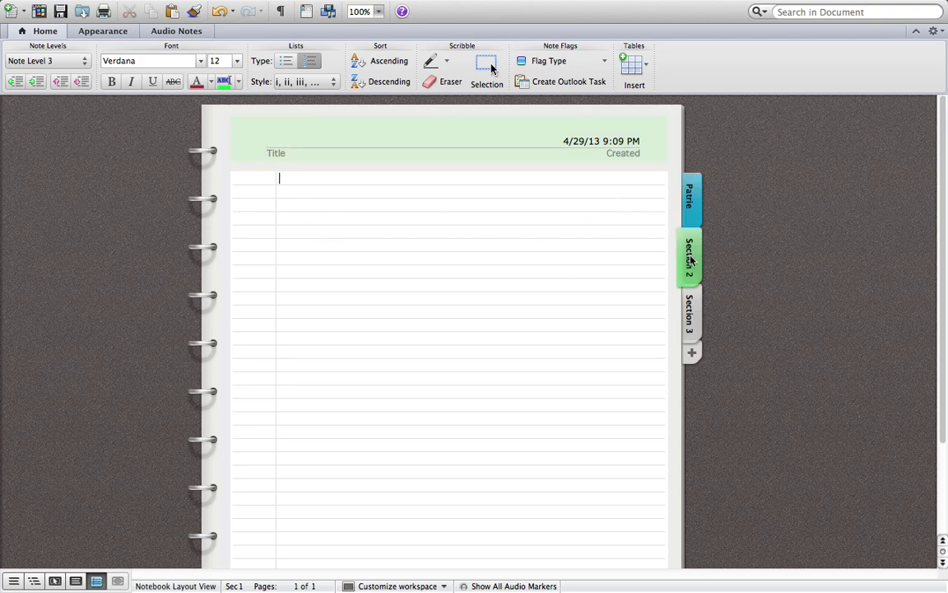
click(698, 318)
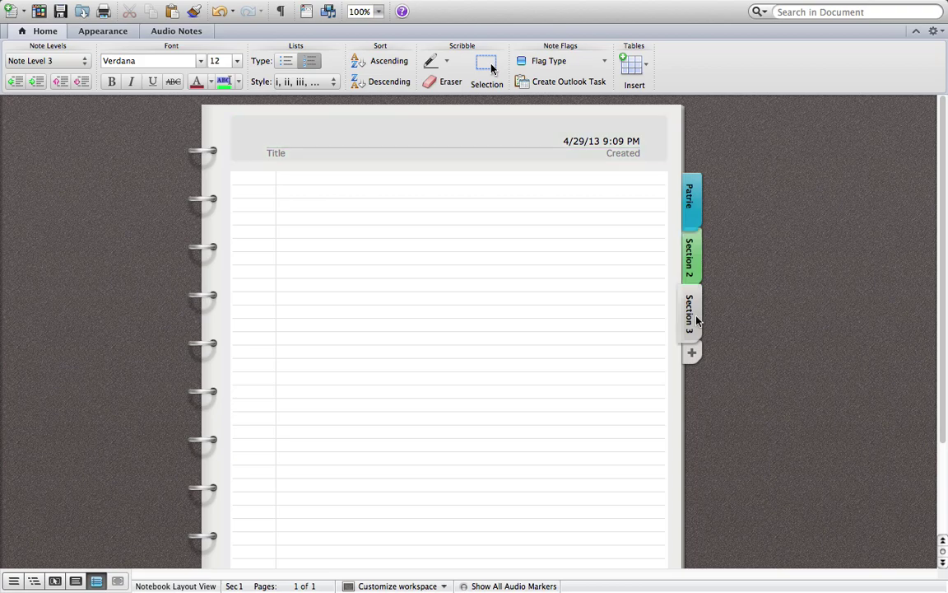
click(696, 270)
click(695, 200)
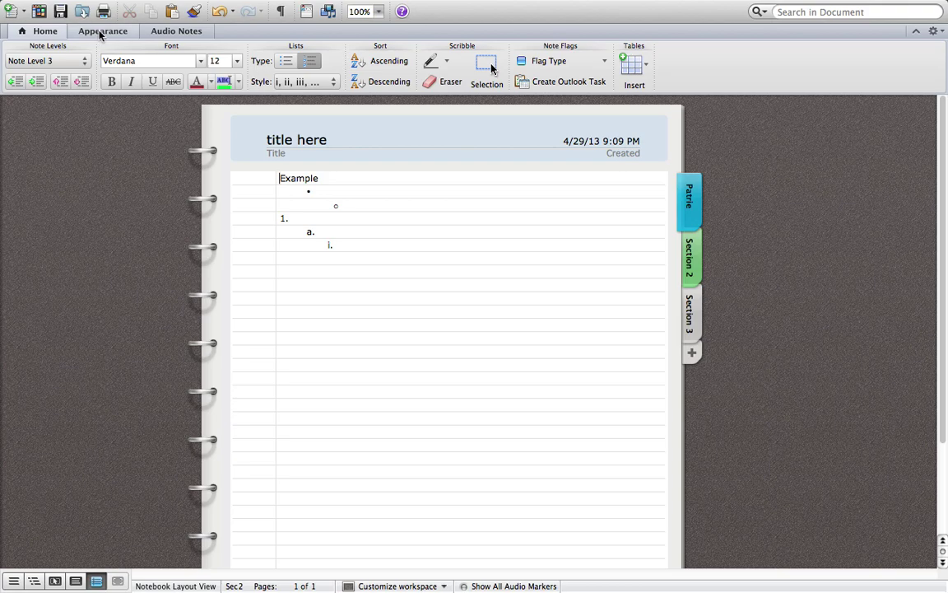
- Close the new notebook document without saving it
mouse_move(395, 2)
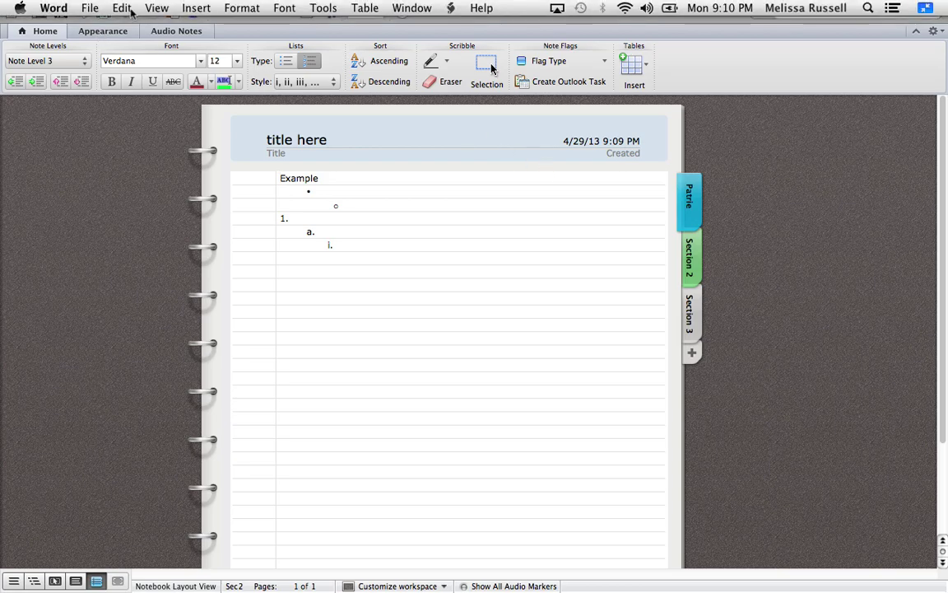
click(91, 8)
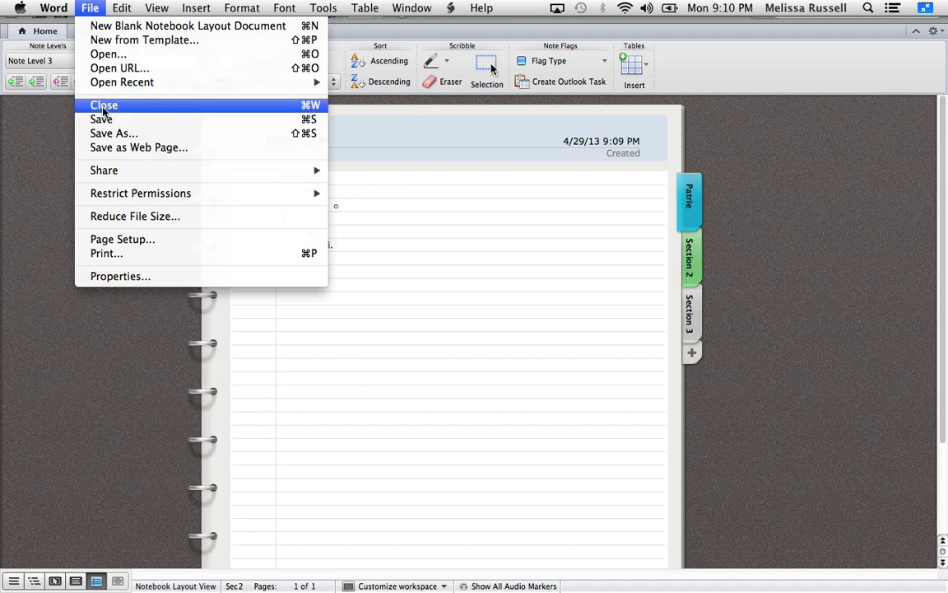
click(103, 107)
click(422, 90)
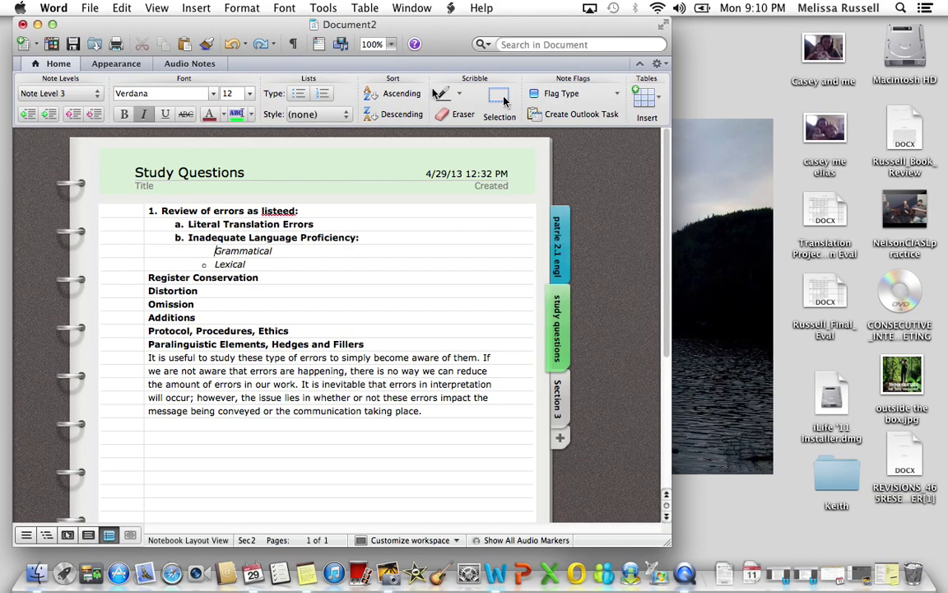
- Show the Study Questions notebook full screen and look up the Movie from File option in the patrie 2.1 engl section
click(663, 29)
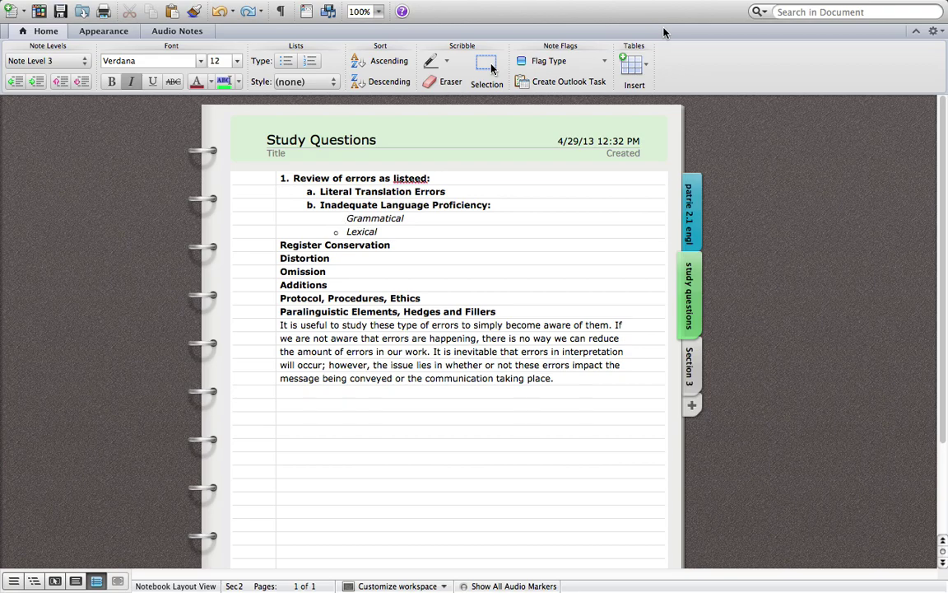
click(691, 213)
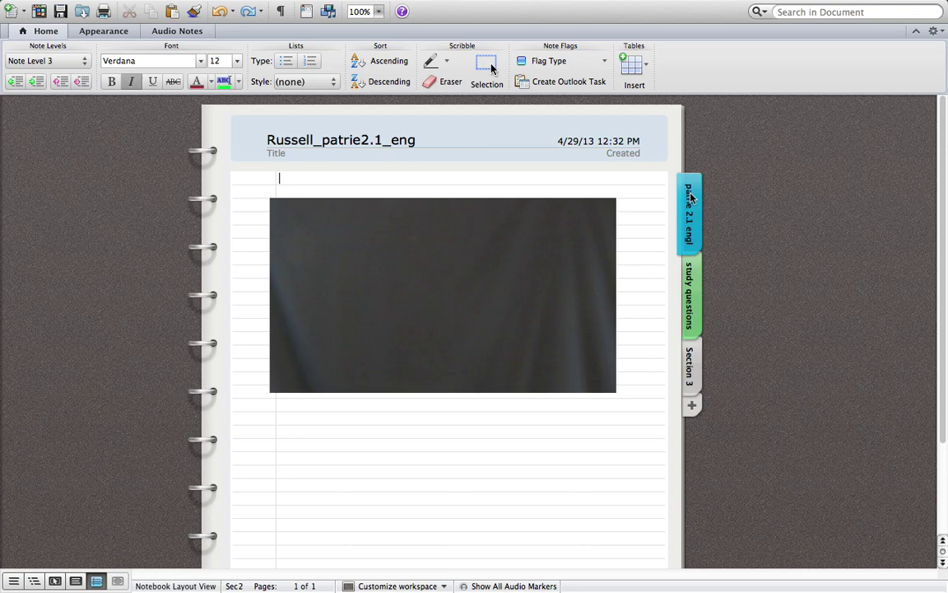
click(196, 9)
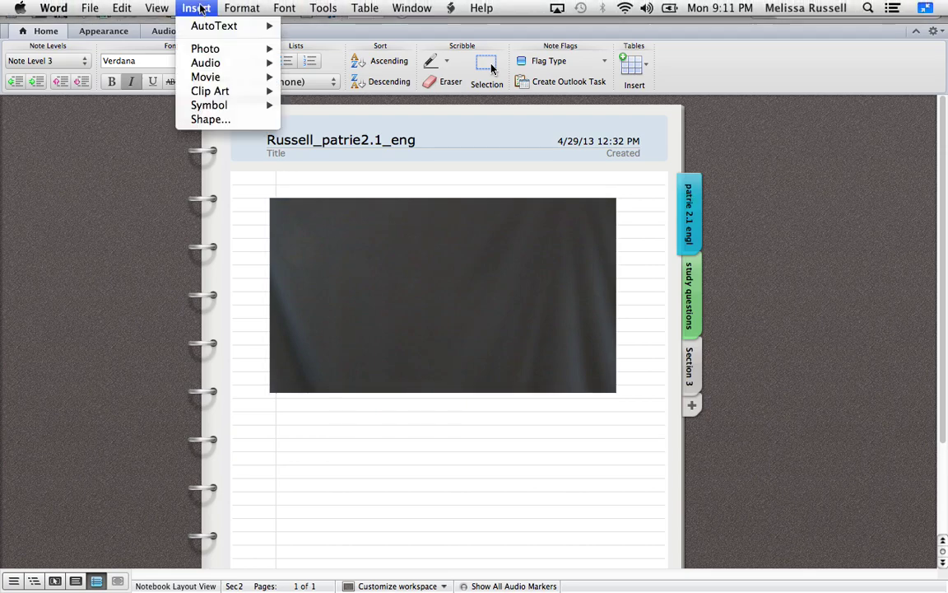
mouse_move(247, 77)
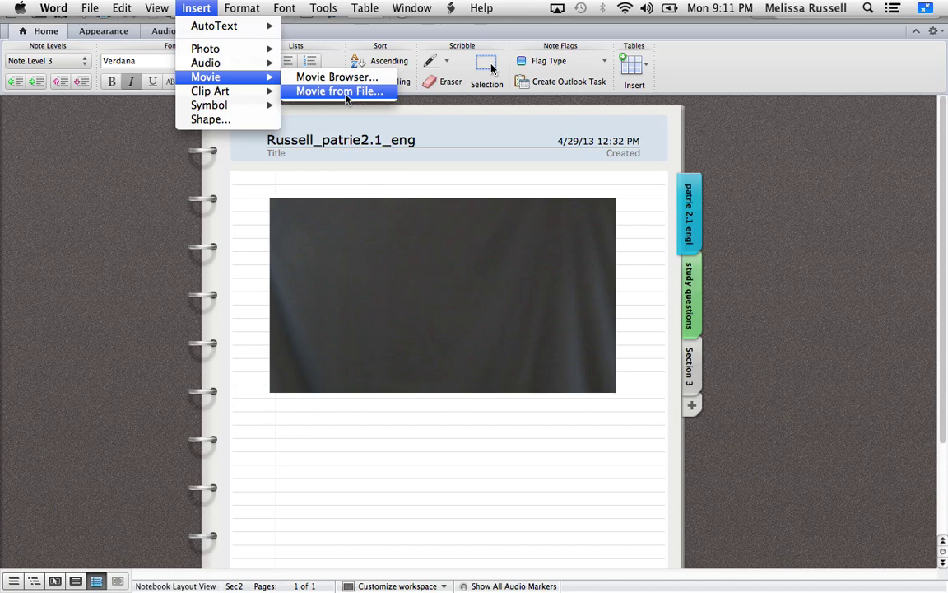
click(199, 10)
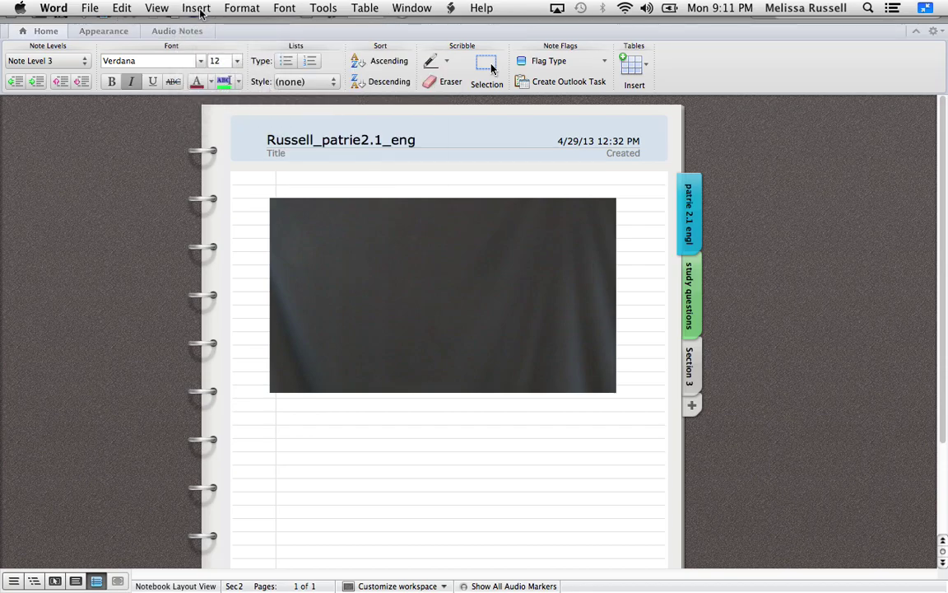
- Play the movie embedded in the patrie 2.1 engl section briefly and pause it
click(422, 300)
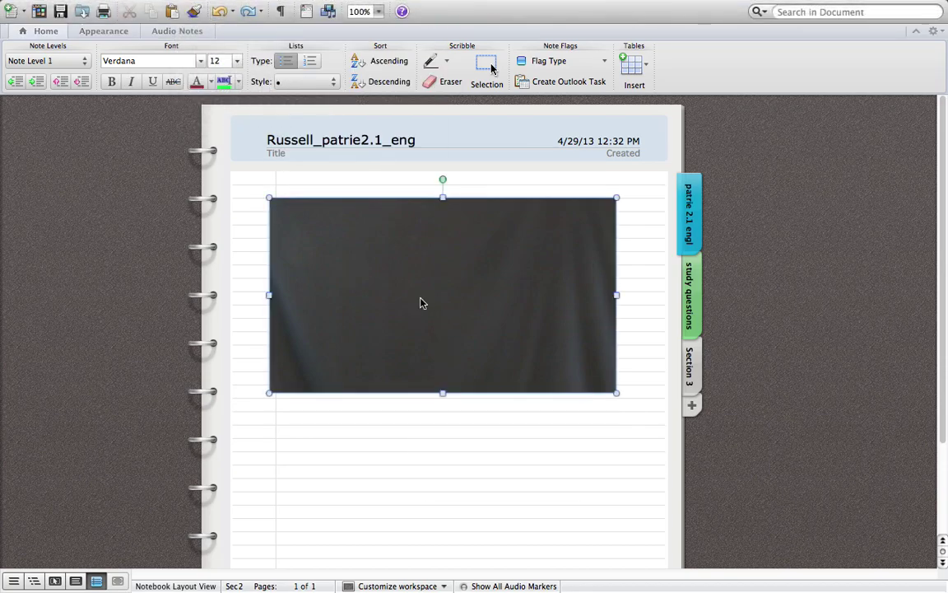
right_click(421, 297)
click(461, 355)
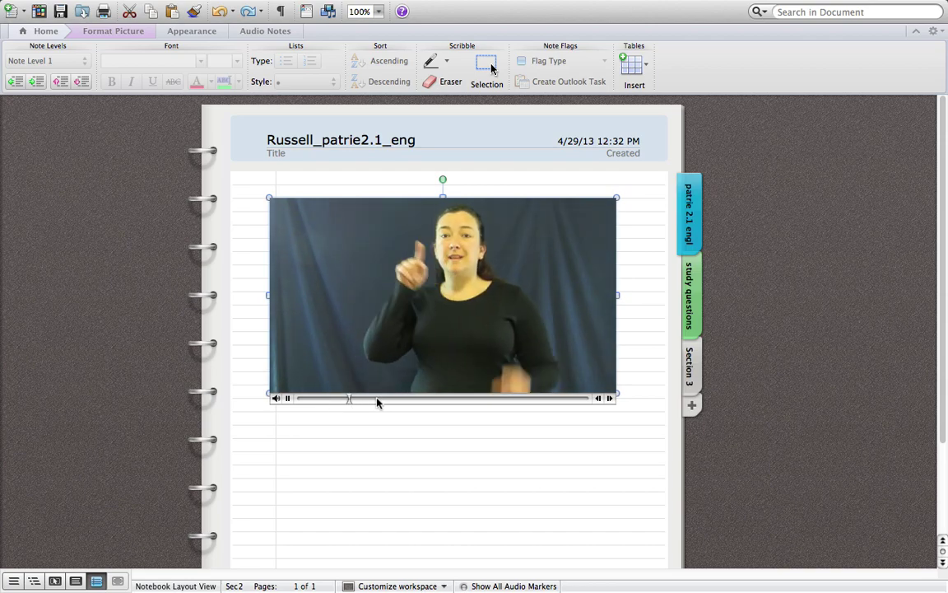
click(288, 399)
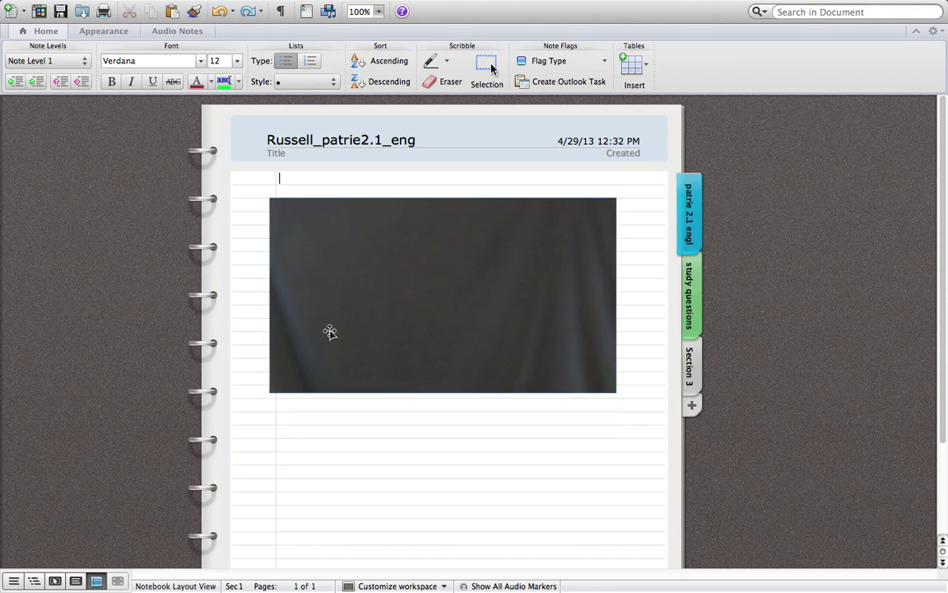
- Rename the notebook's Section 3 tab as Reflection
click(691, 304)
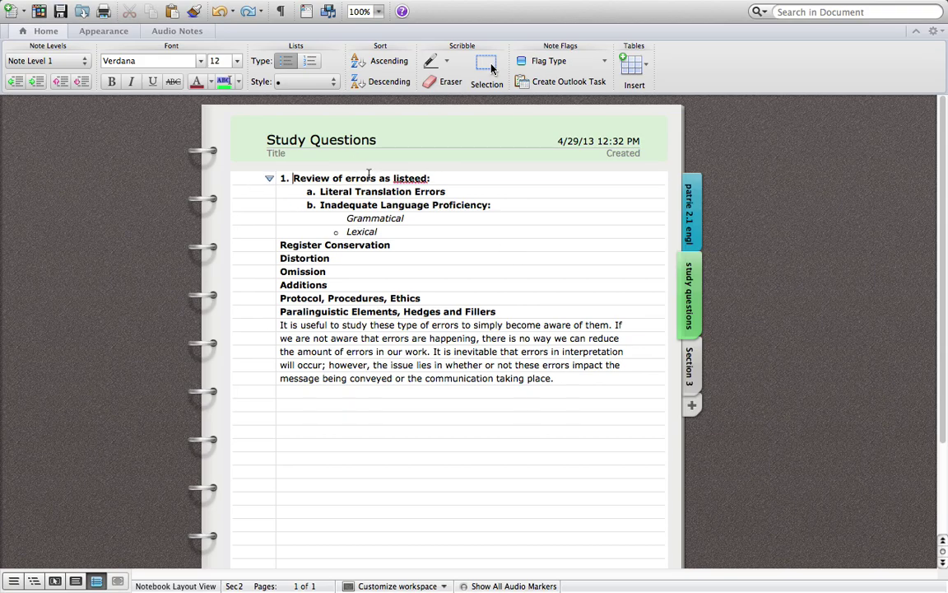
click(616, 387)
click(694, 374)
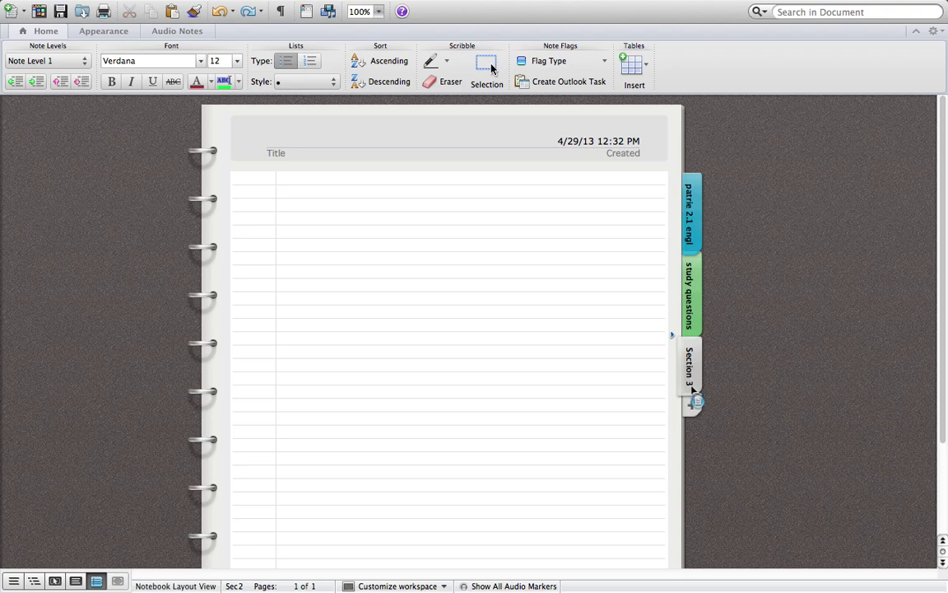
double_click(692, 362)
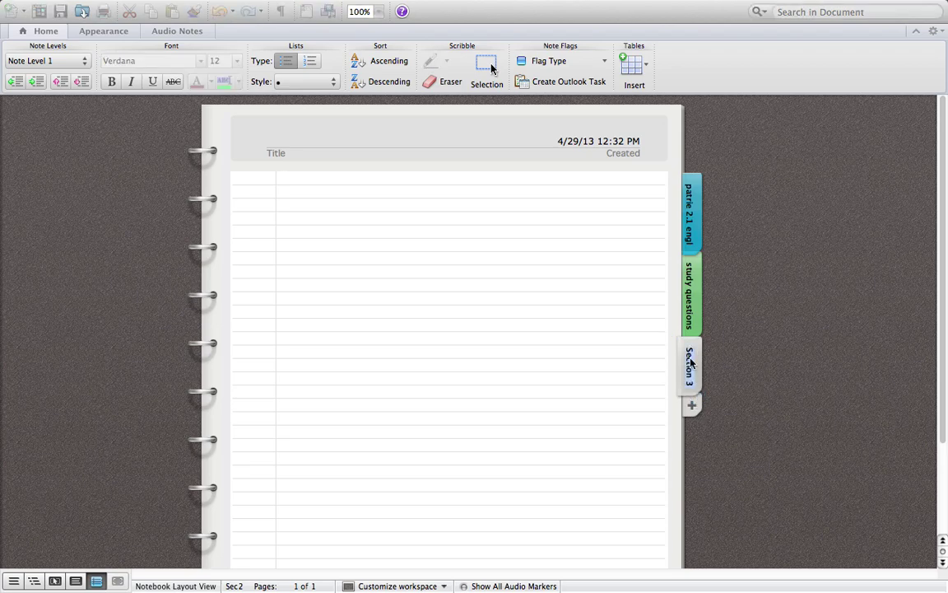
text(Refle)
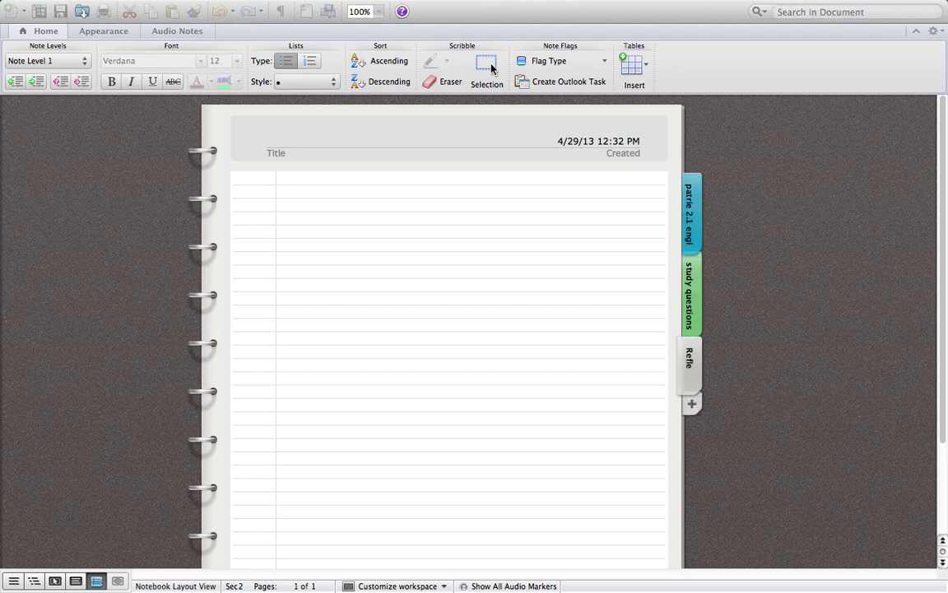
text(ction)
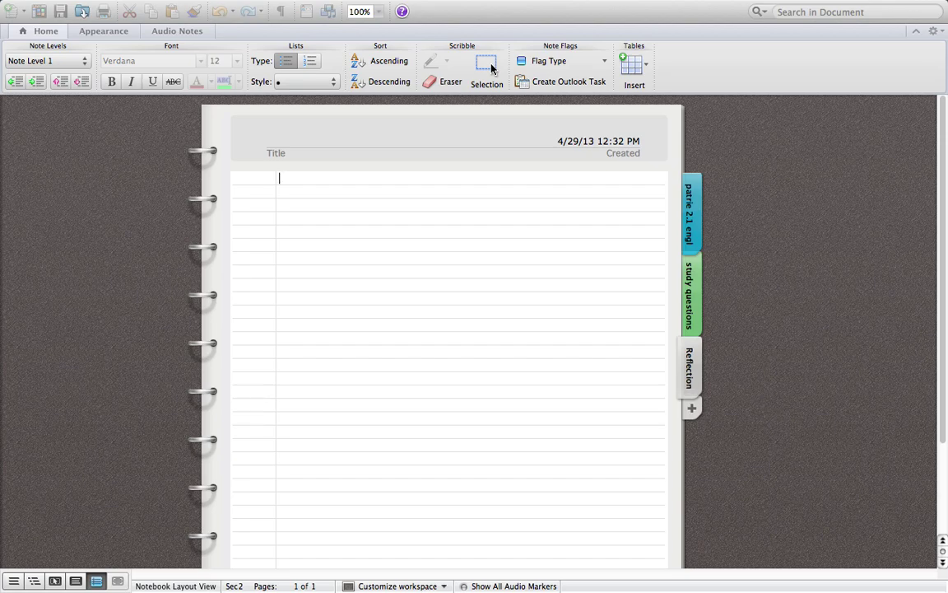
- Title the Reflection section's page "Reflection" and start its first note line
click(353, 138)
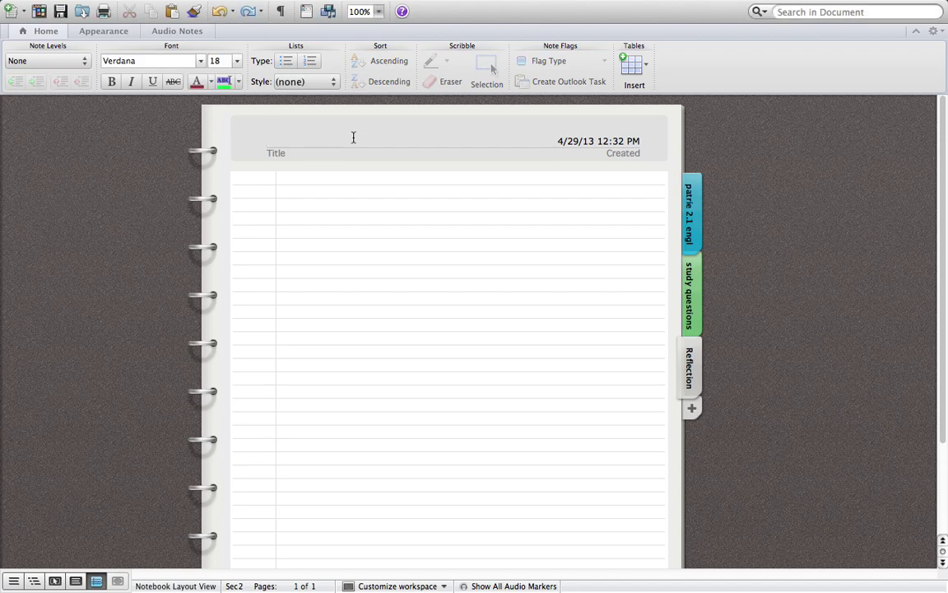
text(Reflection)
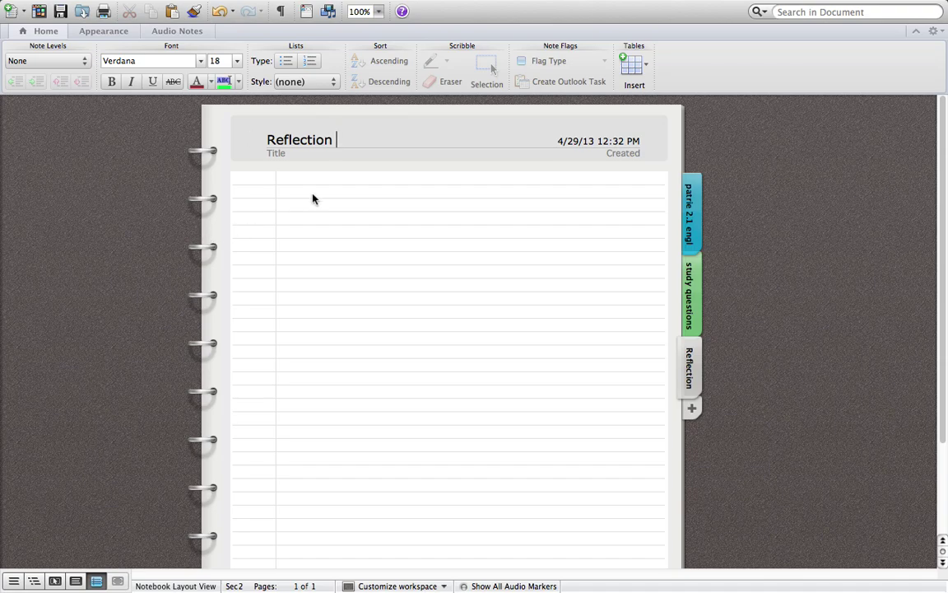
click(313, 197)
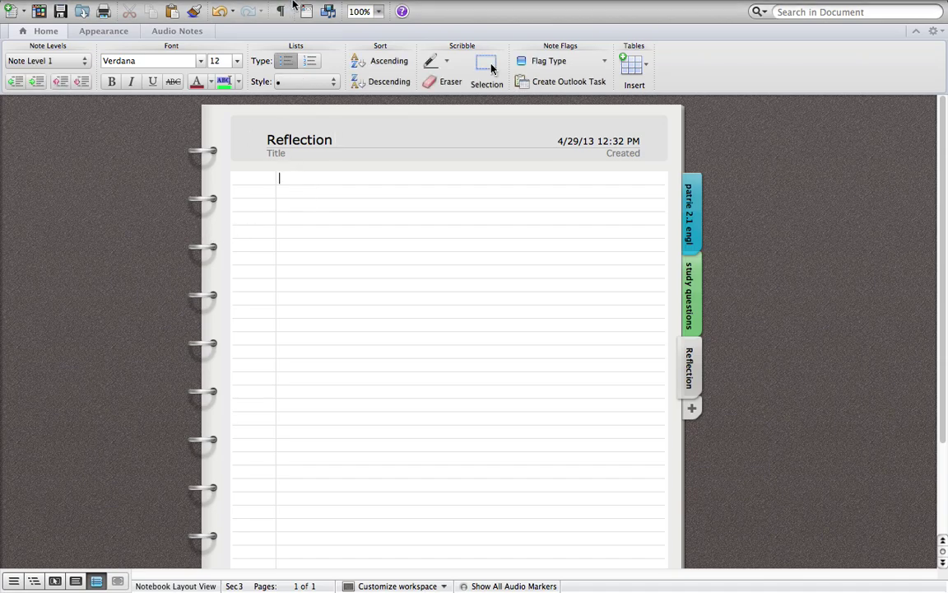
mouse_move(251, 3)
click(198, 8)
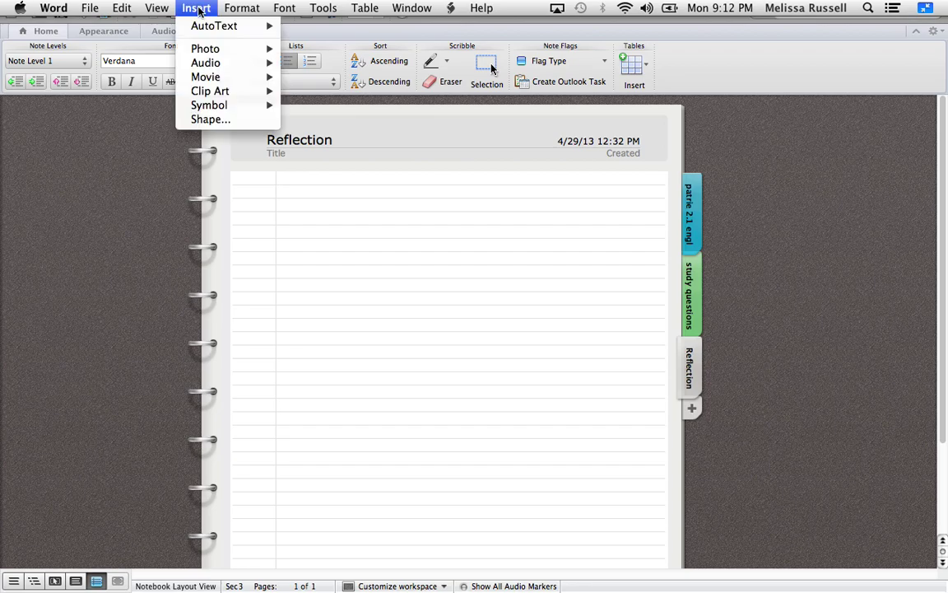
mouse_move(158, 8)
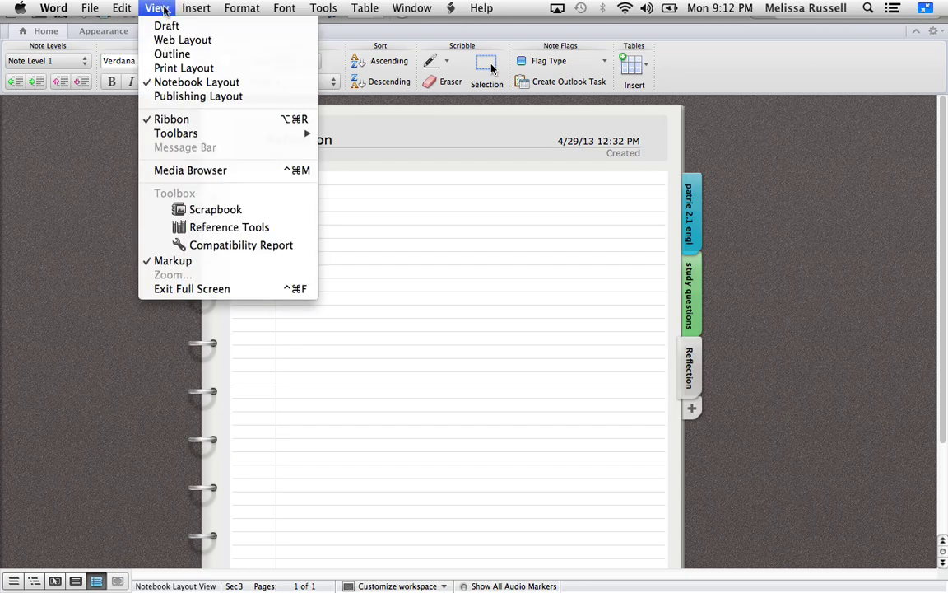
click(189, 11)
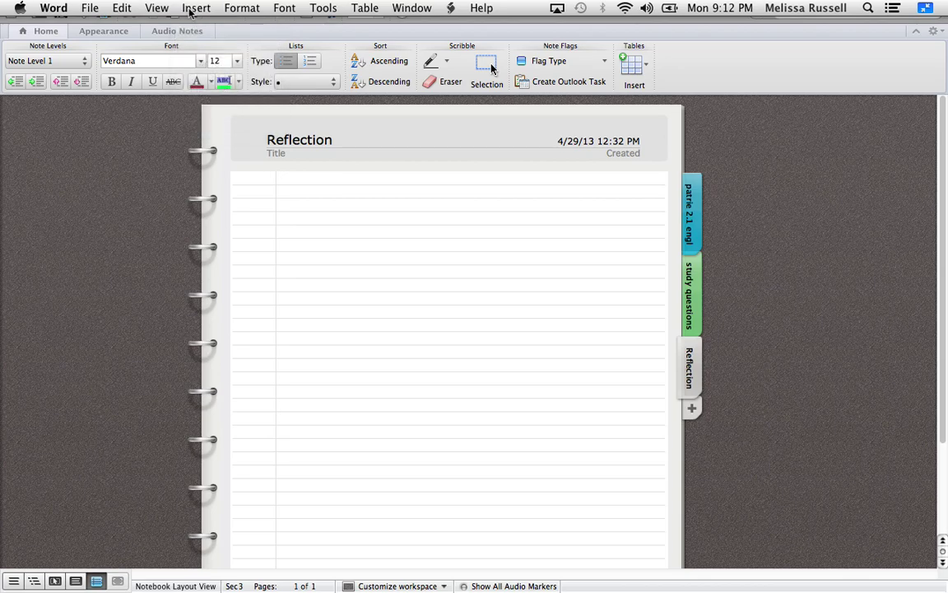
- Record an audio note about 19 seconds long on the first line of the Reflection page
click(185, 33)
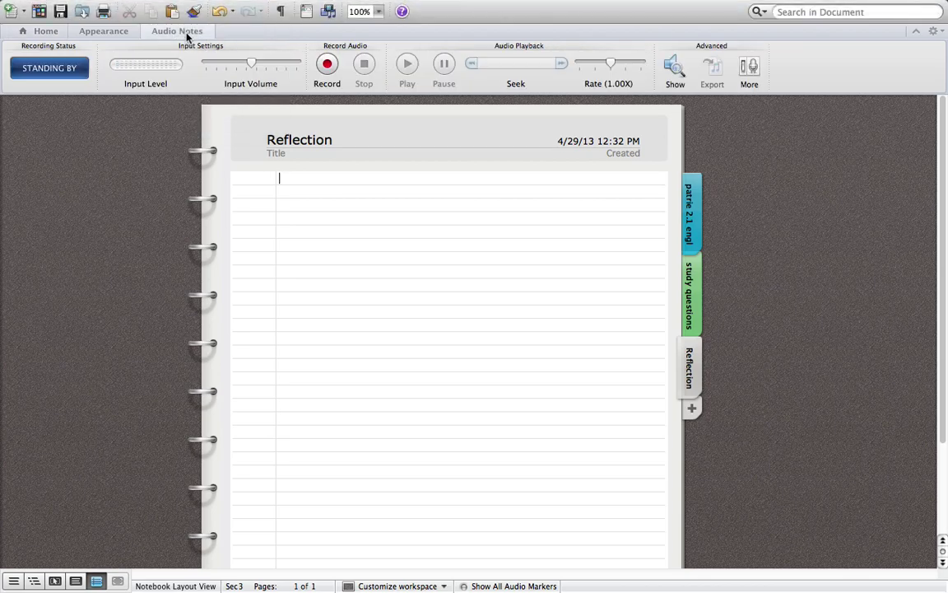
click(330, 68)
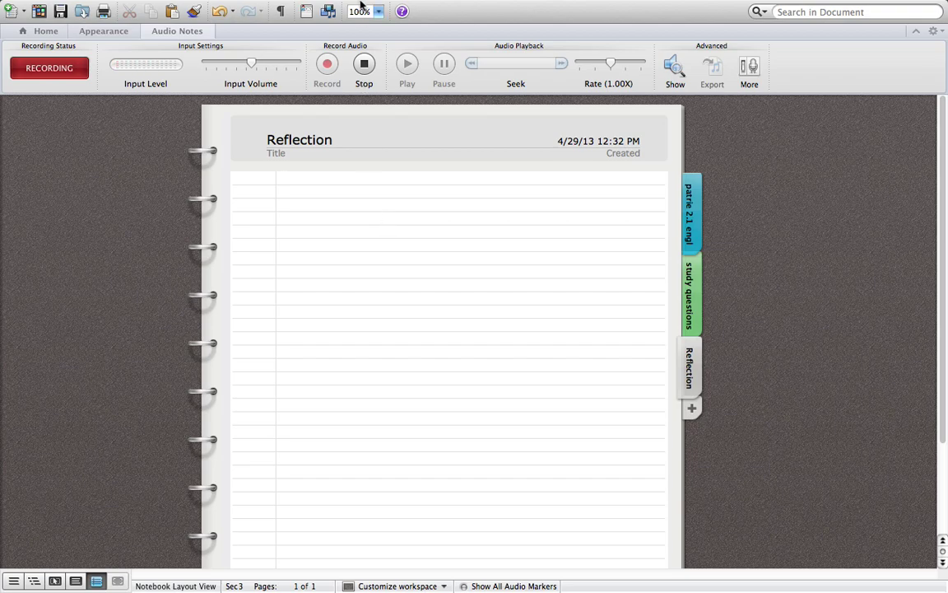
click(365, 66)
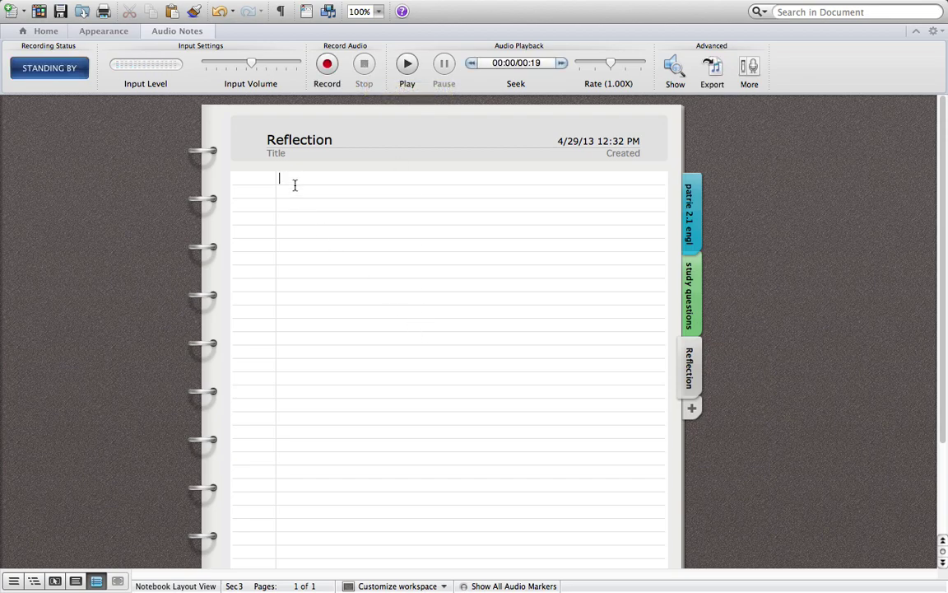
- Play back the recorded audio note for a few seconds and stop it
click(408, 67)
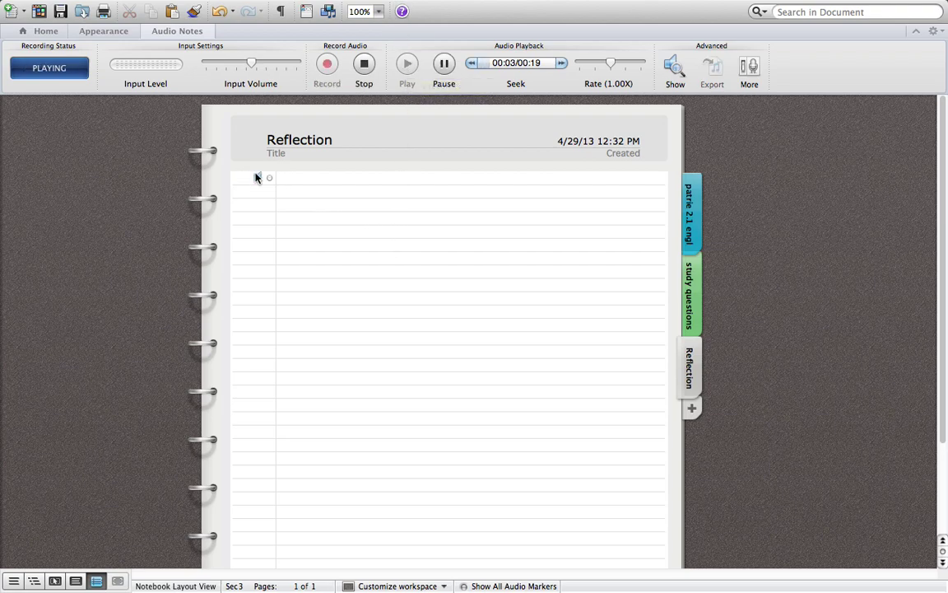
click(363, 66)
mouse_move(255, 177)
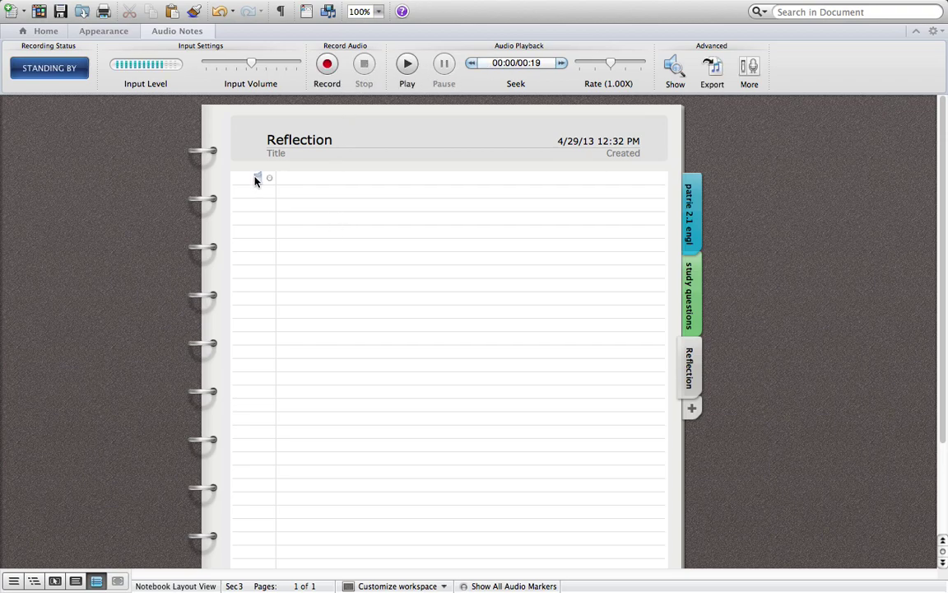
- Enter "- REFLECTION HERE" on the audio note's line, and briefly play the recording from the marker beside it
click(294, 195)
mouse_move(255, 180)
text(REFLECTION HERE)
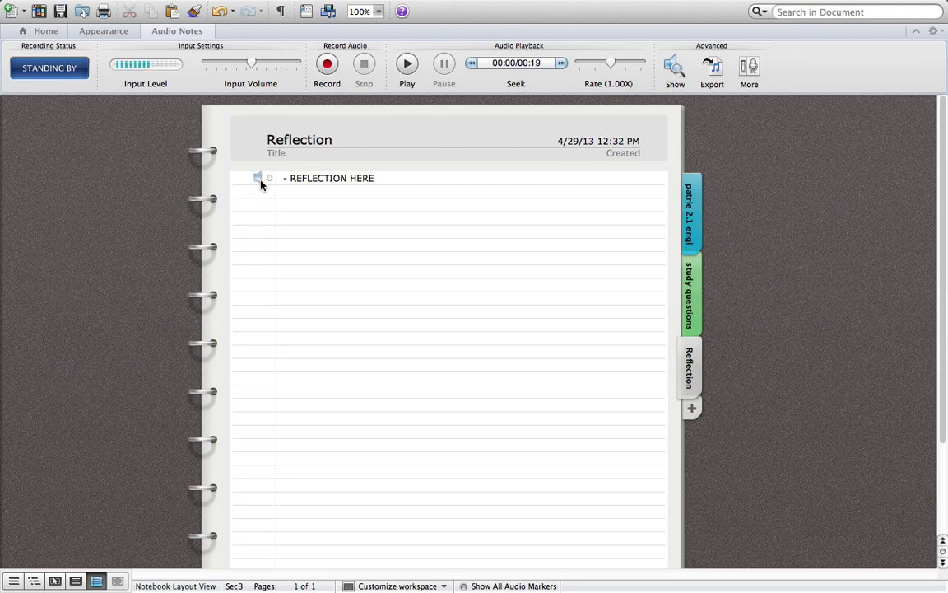
click(257, 179)
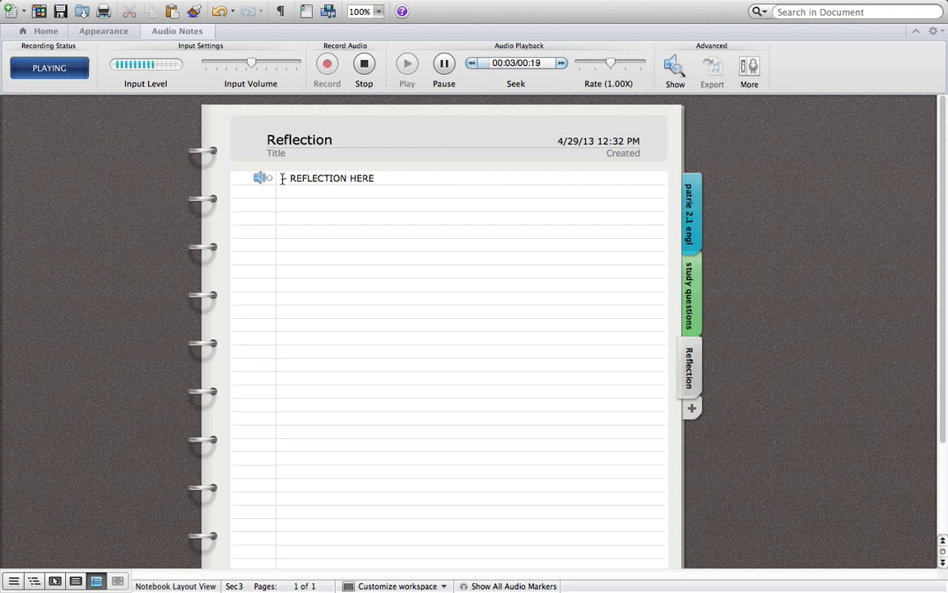
click(364, 65)
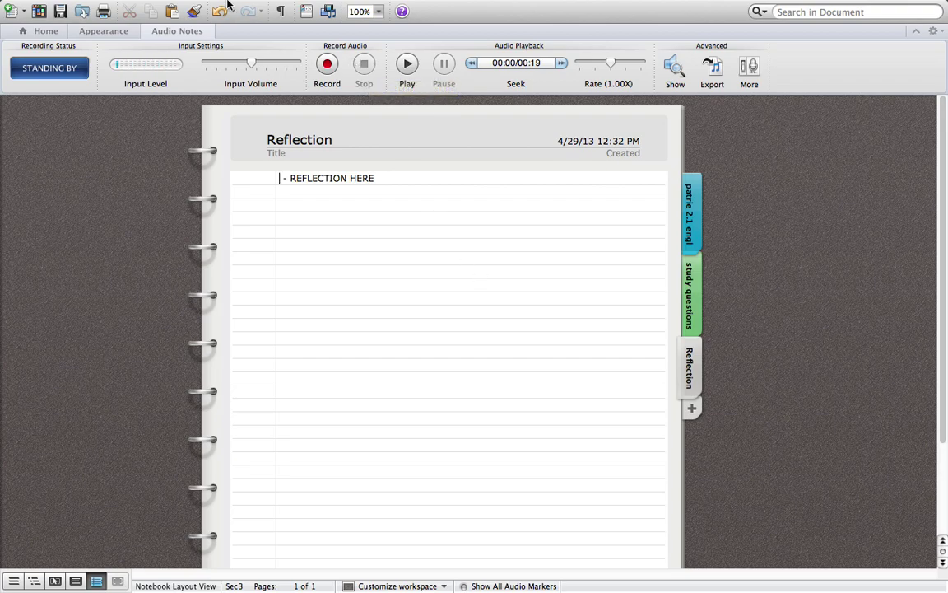
click(68, 8)
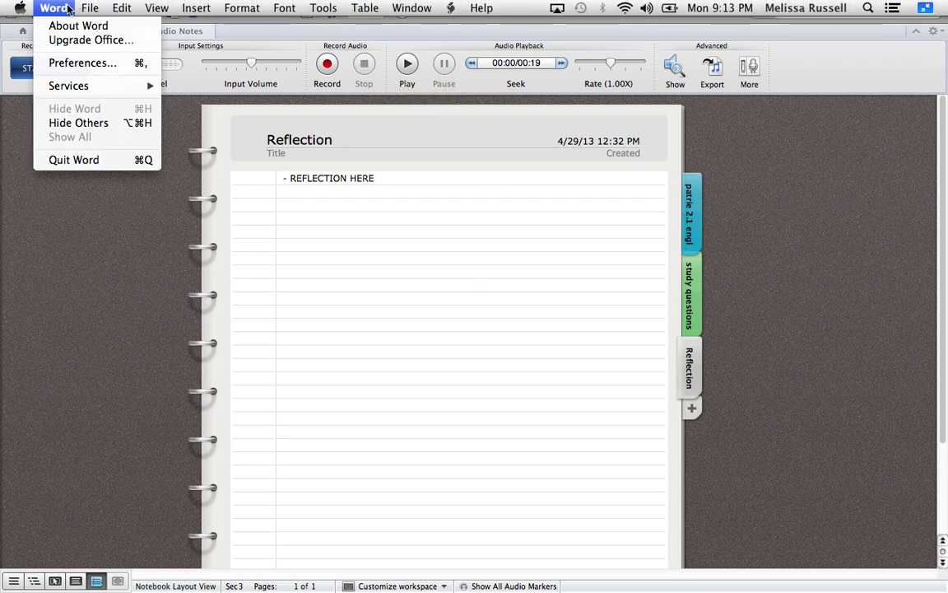
mouse_move(90, 8)
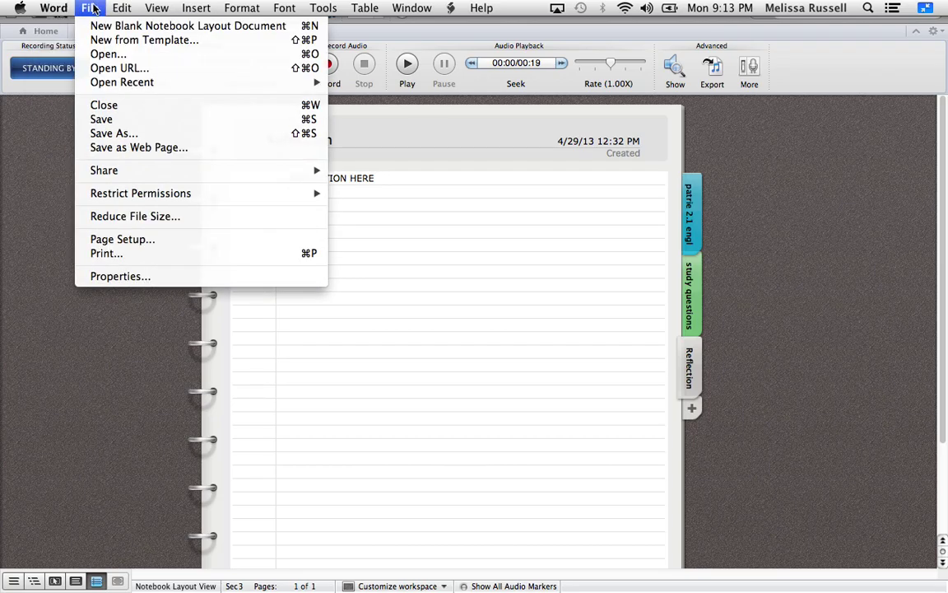
click(93, 8)
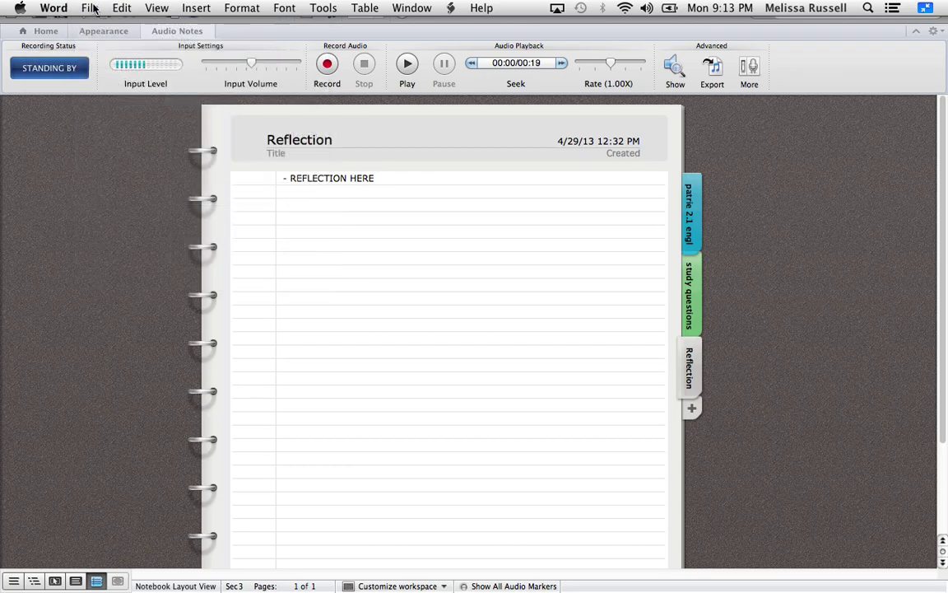